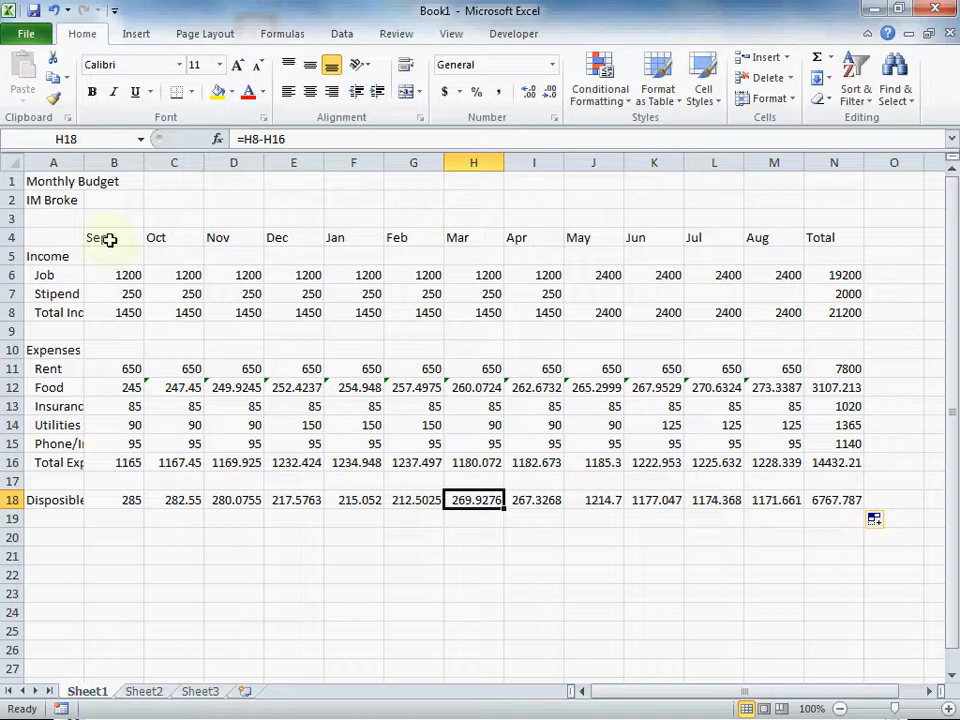
Save the workbook as Budget.xlsx in the CSC 101 Dropbox folder
left_click(27, 36)
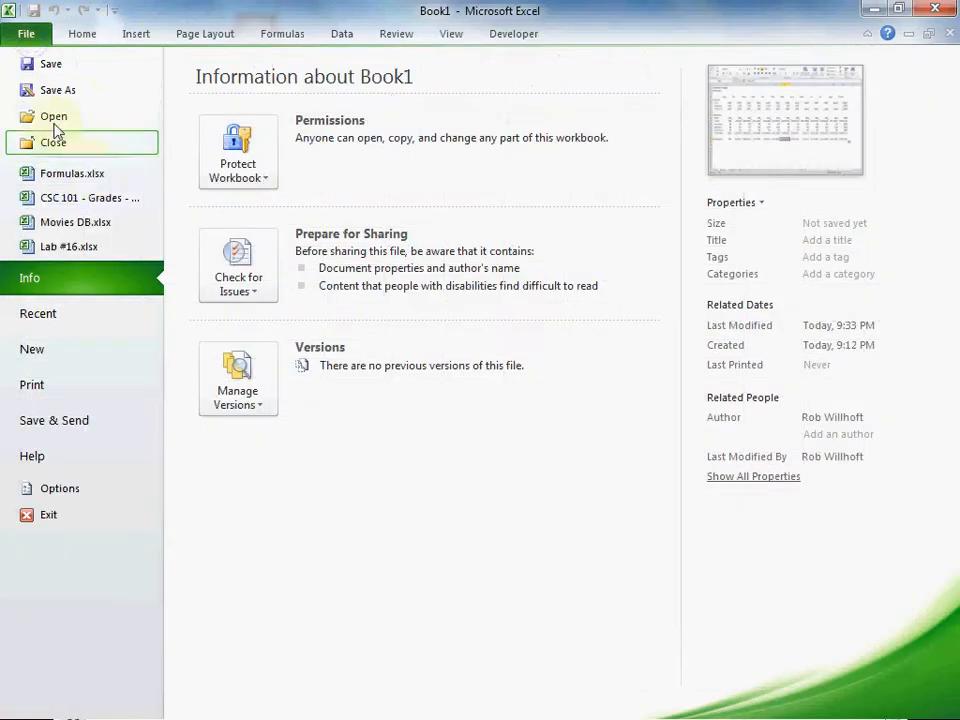
left_click(58, 90)
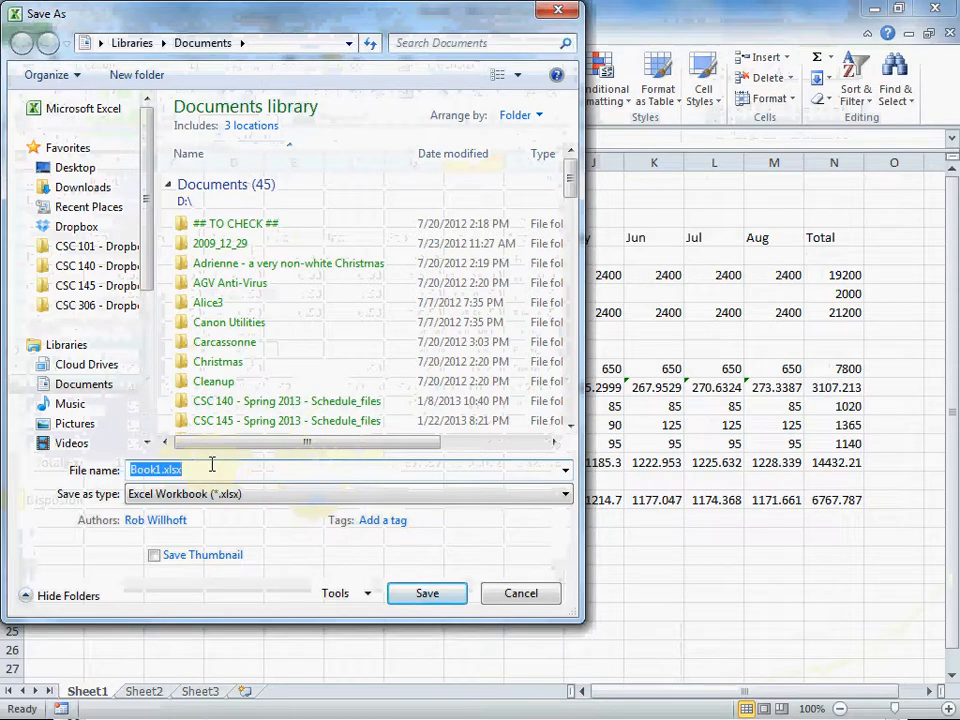
type("Budget")
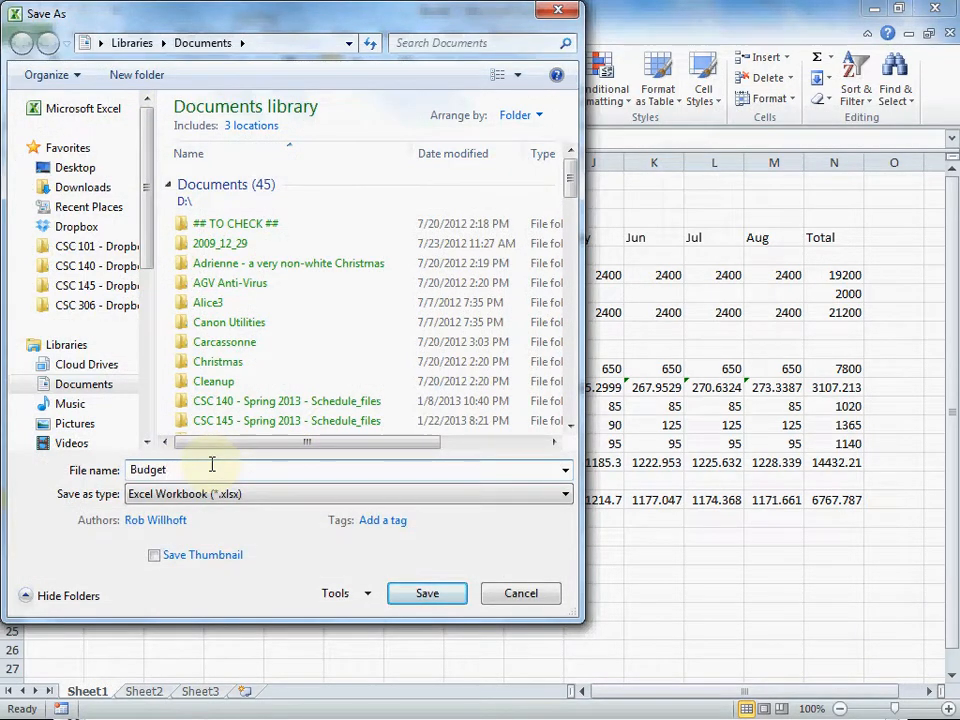
left_click(113, 251)
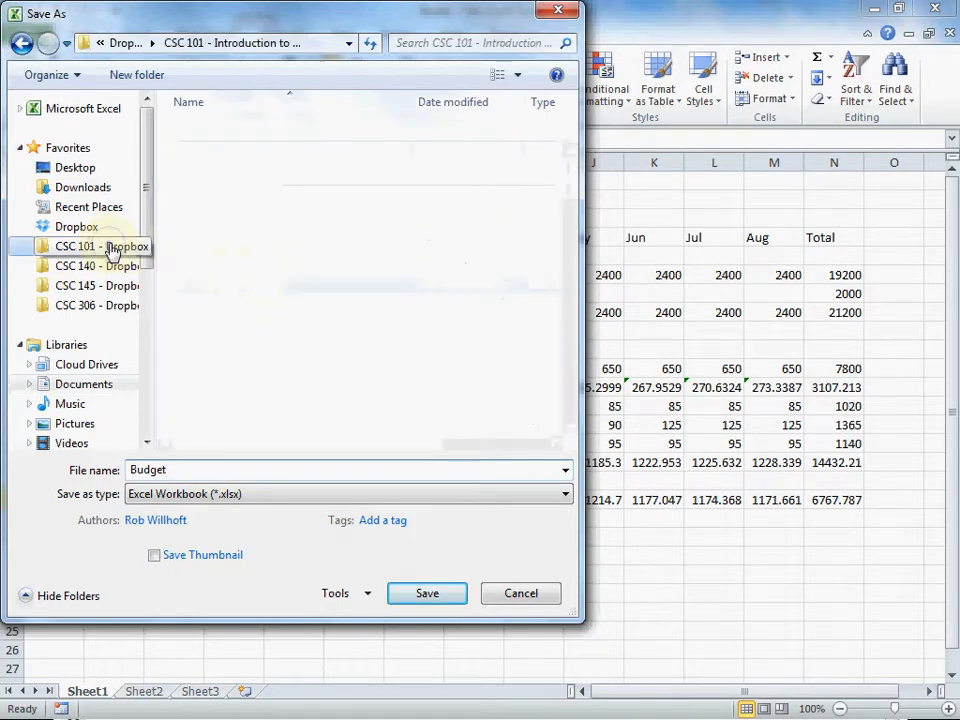
left_click(430, 595)
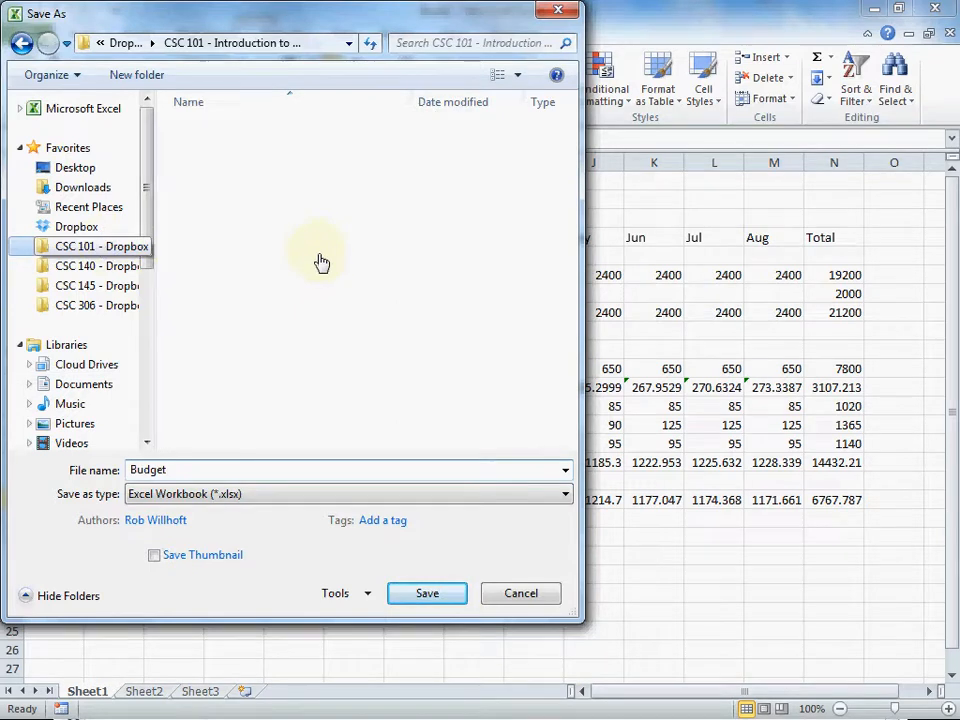
left_click(433, 598)
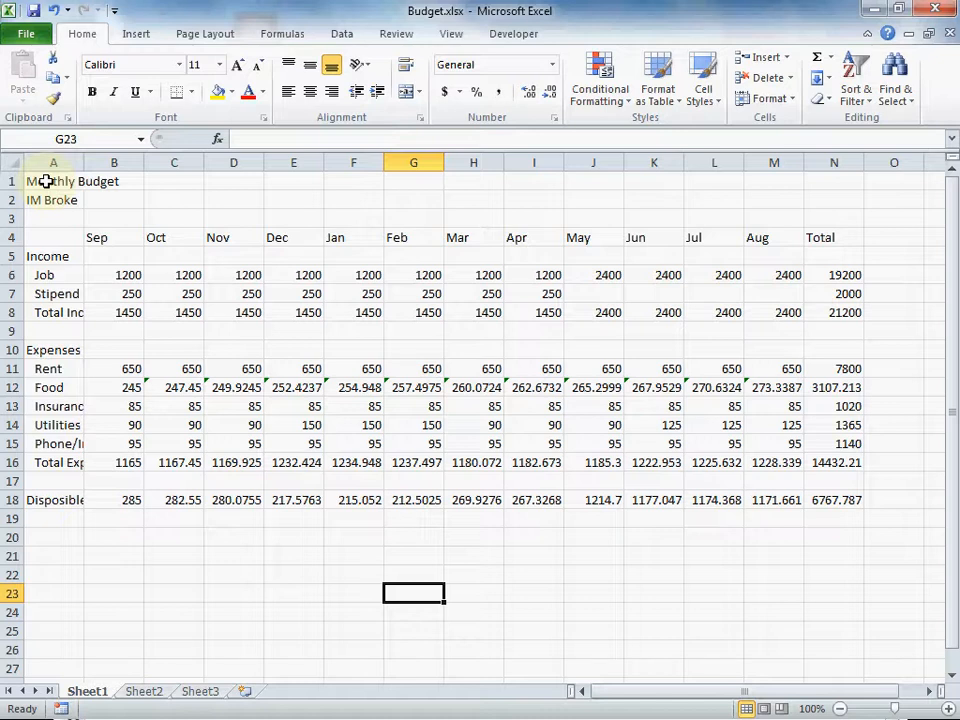
Merge and centre the Monthly Budget title across A1:N1 and enlarge it to 16 point
left_click_drag(46, 181, 814, 175)
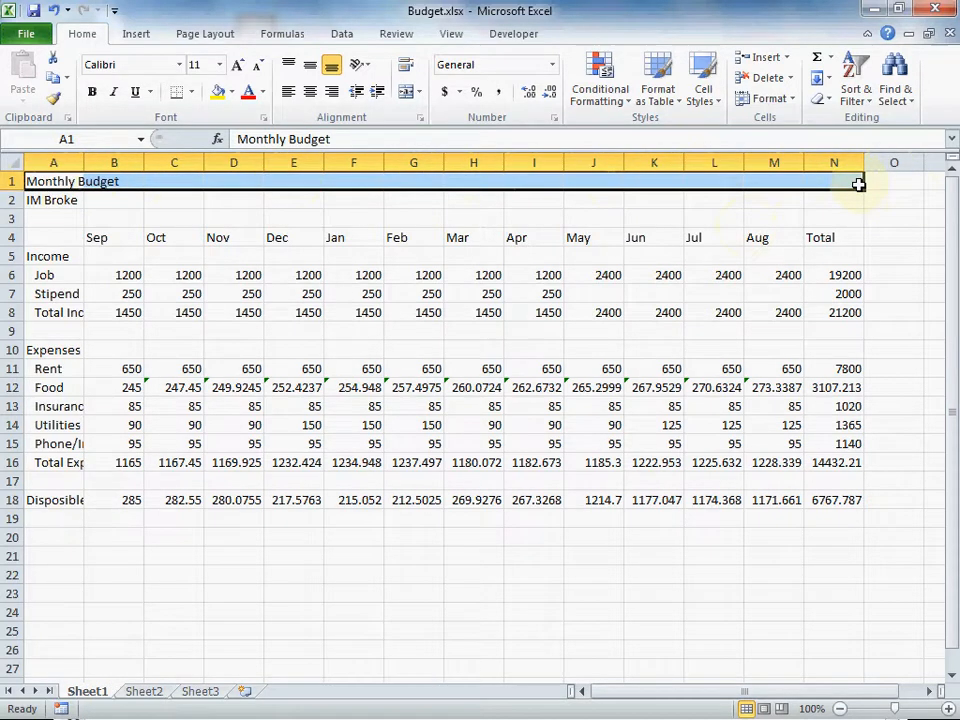
left_click(407, 93)
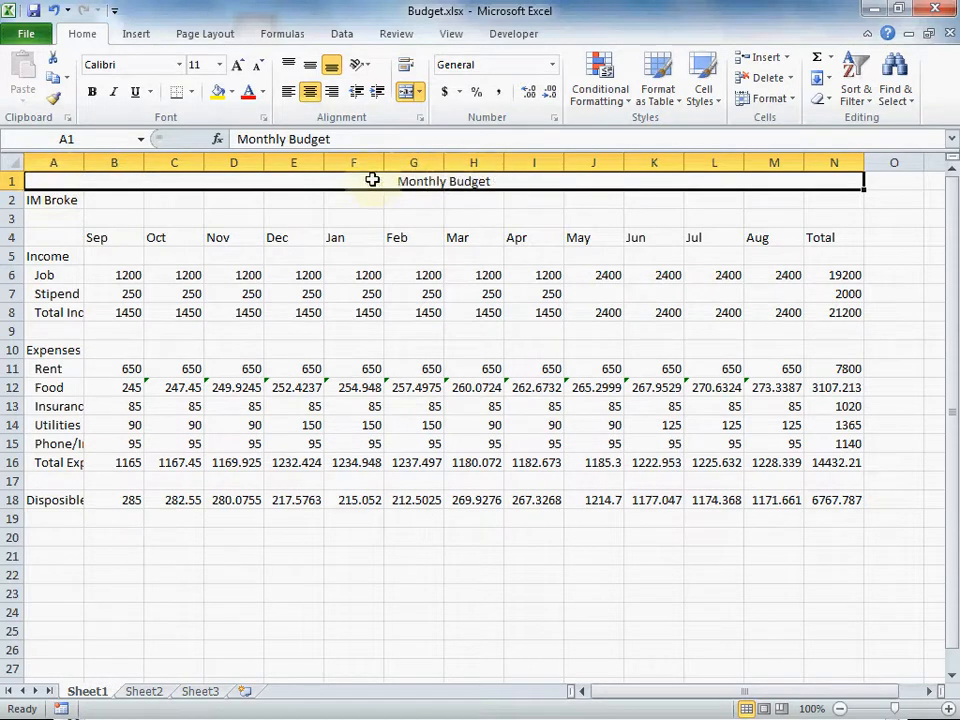
left_click(494, 180)
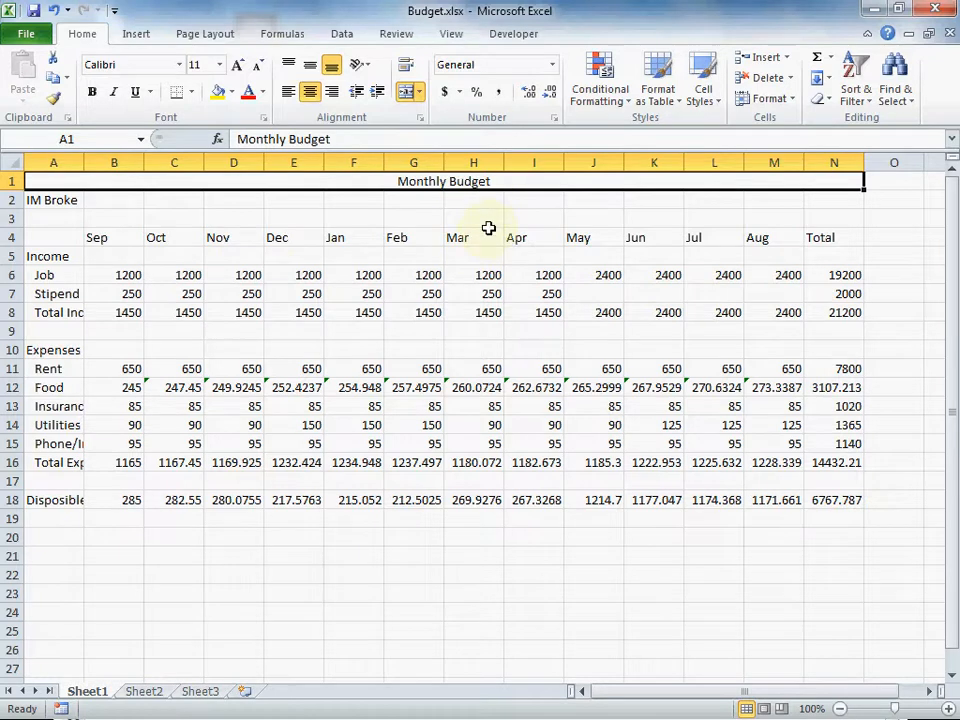
left_click(238, 66)
left_click(238, 66)
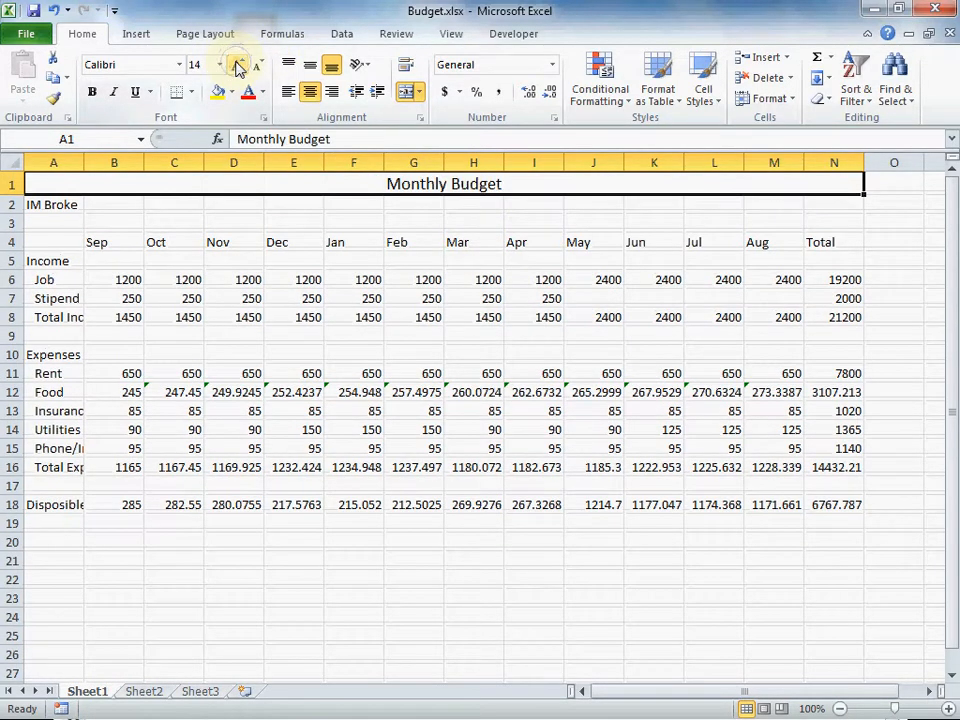
left_click(238, 66)
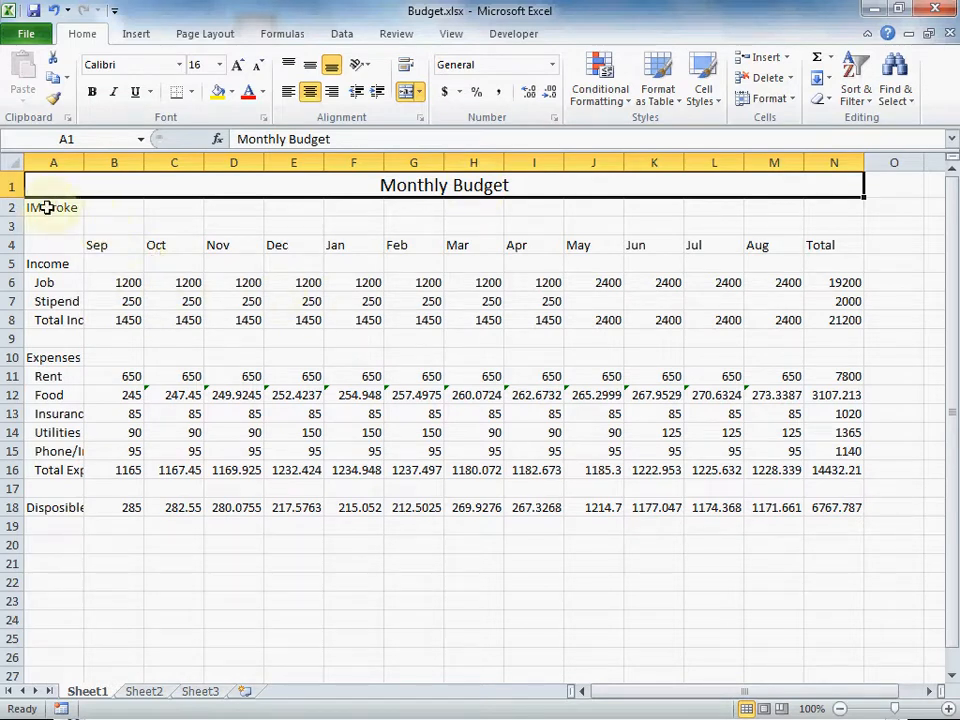
Merge and centre the IM Broke subtitle across A2:N2 at 12 point
left_click_drag(53, 208, 825, 212)
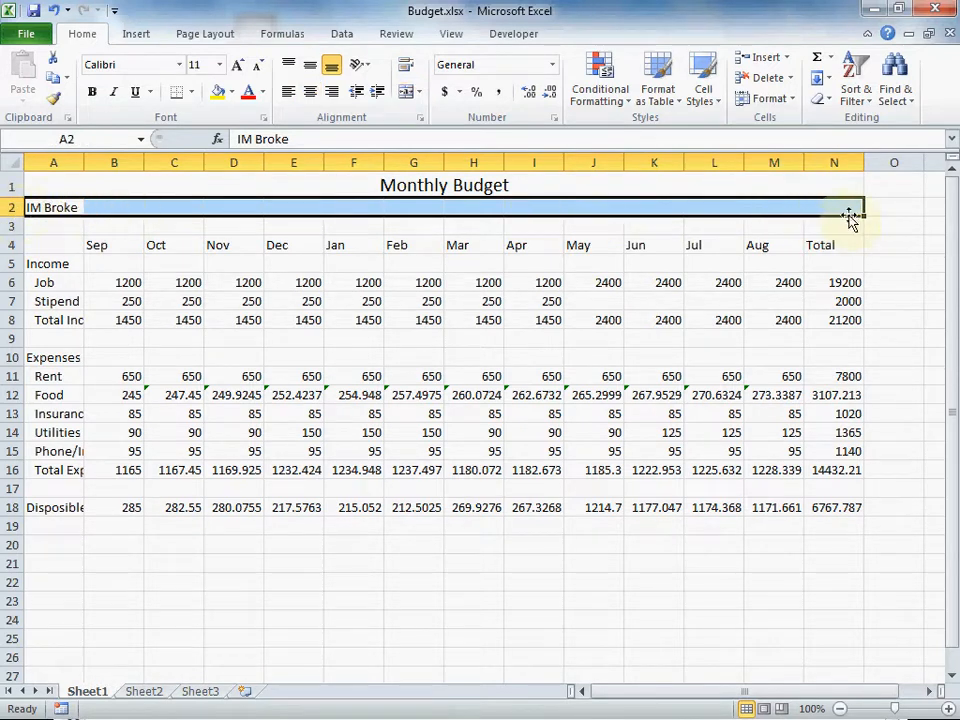
left_click(406, 93)
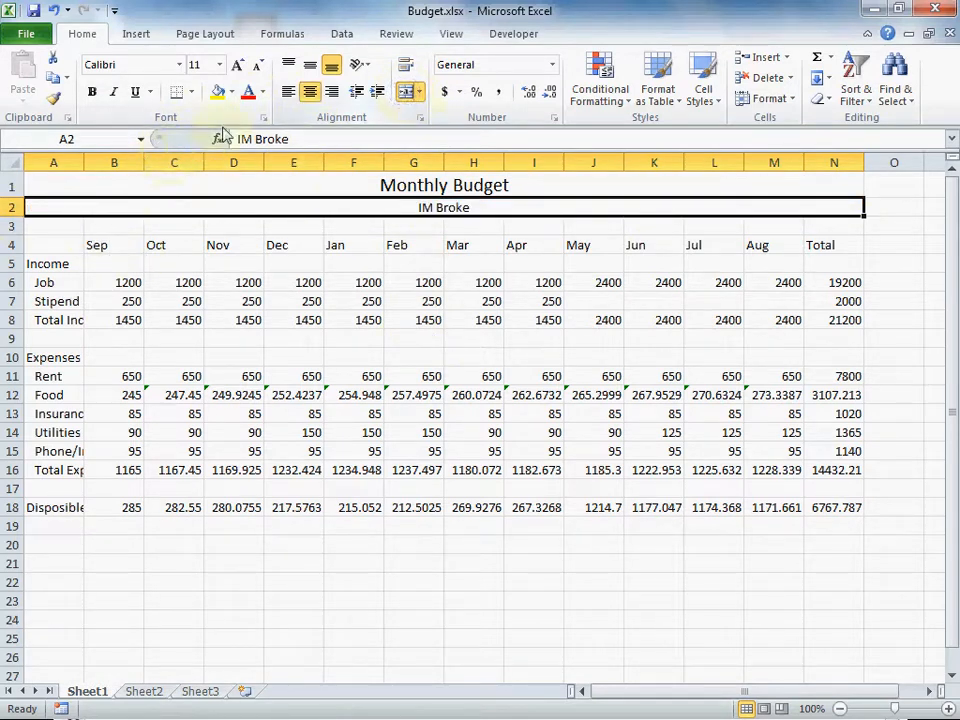
left_click(240, 65)
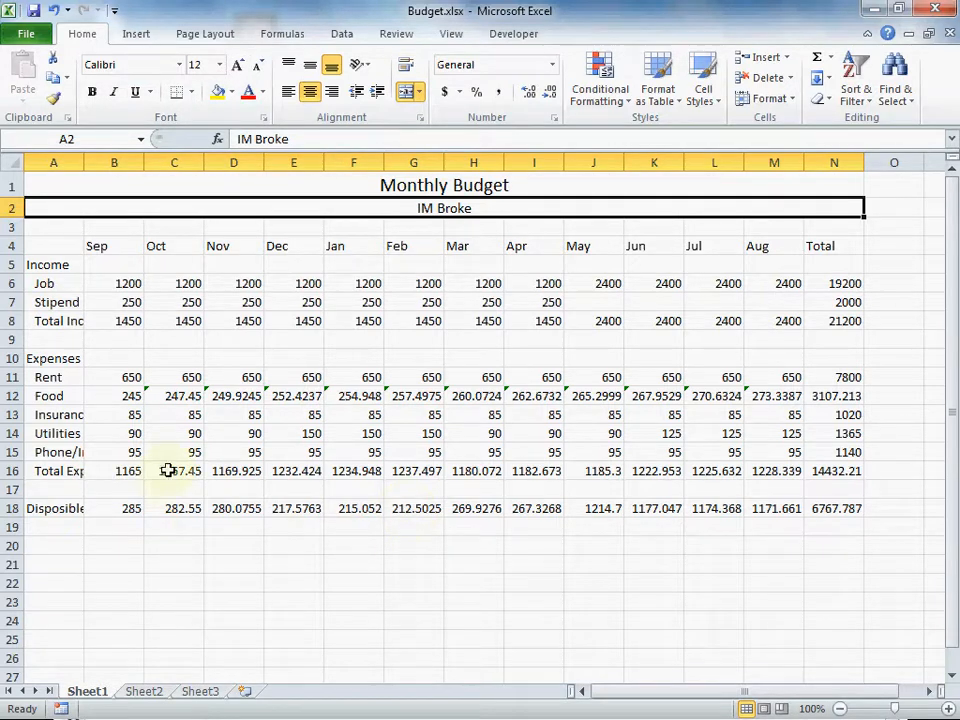
Bold the Income label in A5 and the Expenses label in A10
left_click(45, 264)
left_click(91, 91)
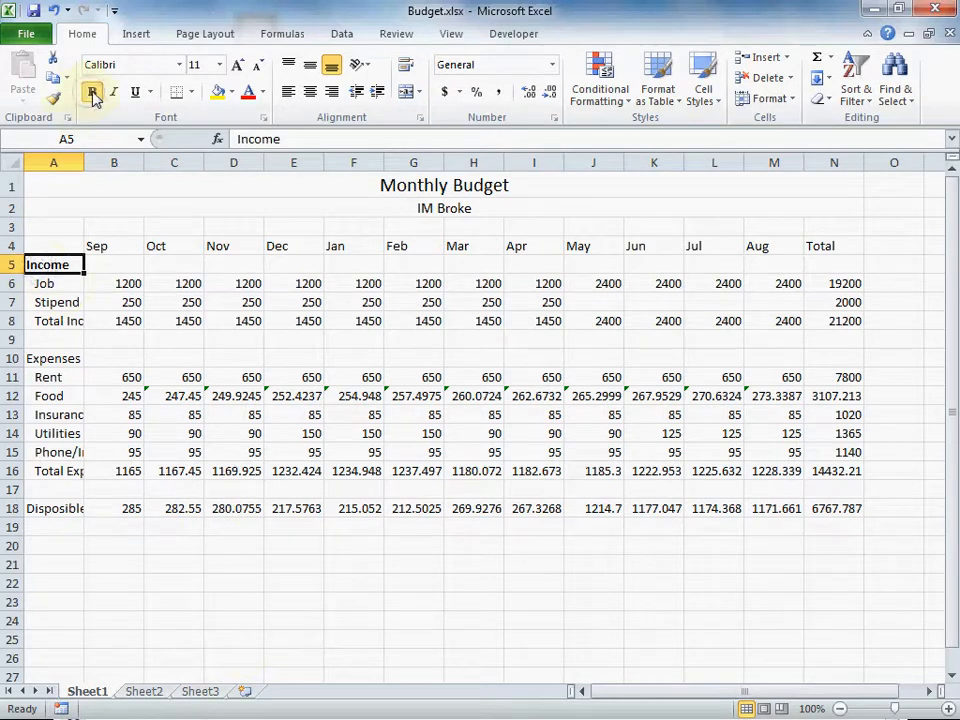
left_click(34, 356)
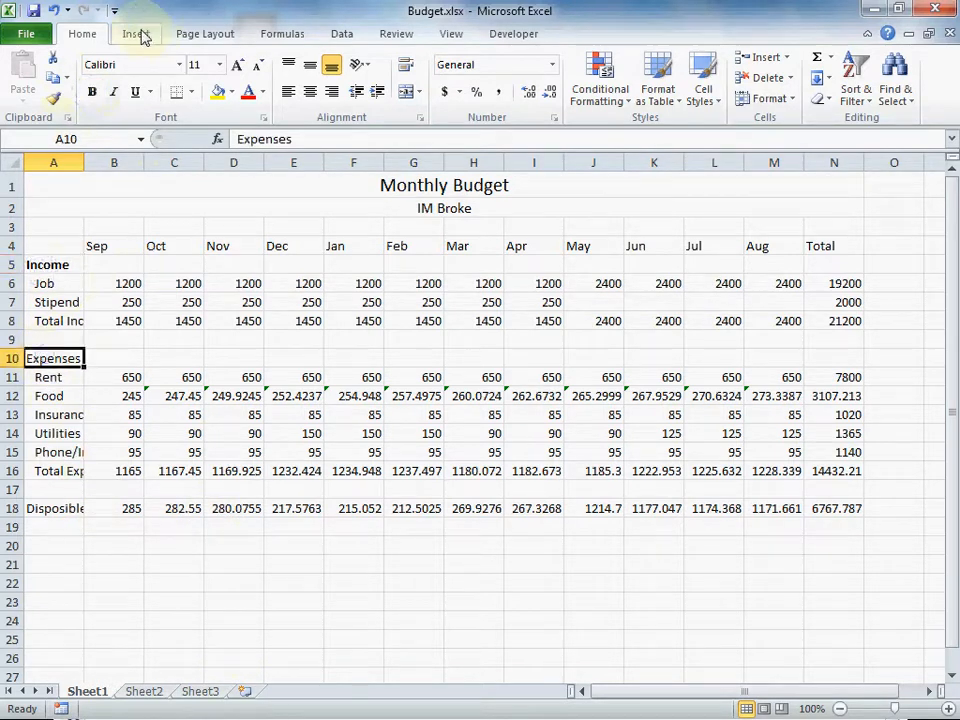
left_click(91, 91)
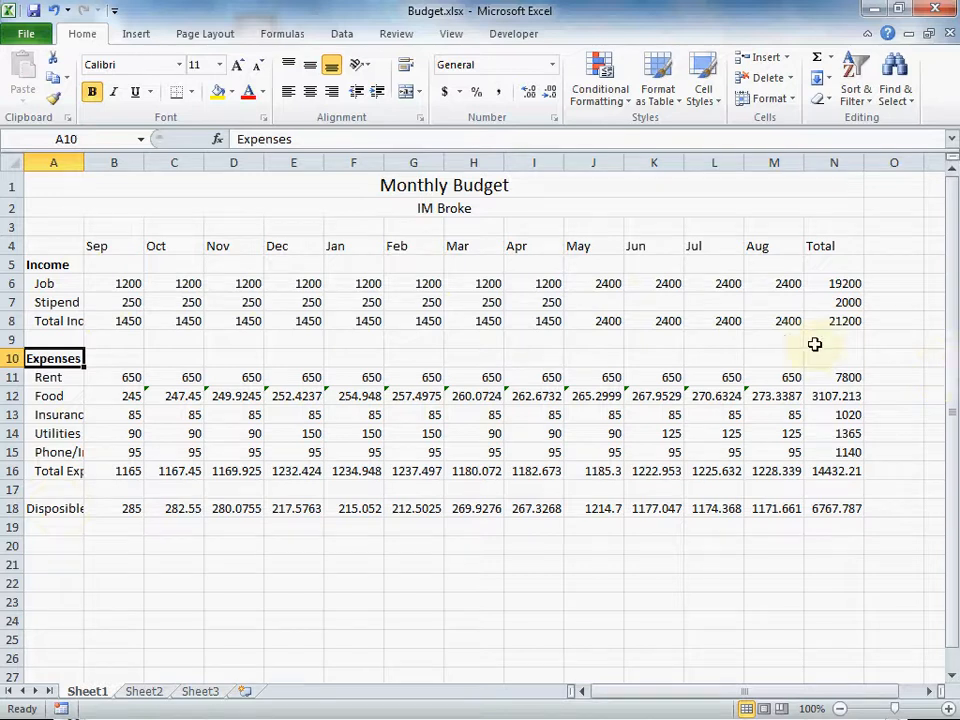
Bold the entire Total Income and Total Expenses rows
left_click(8, 321)
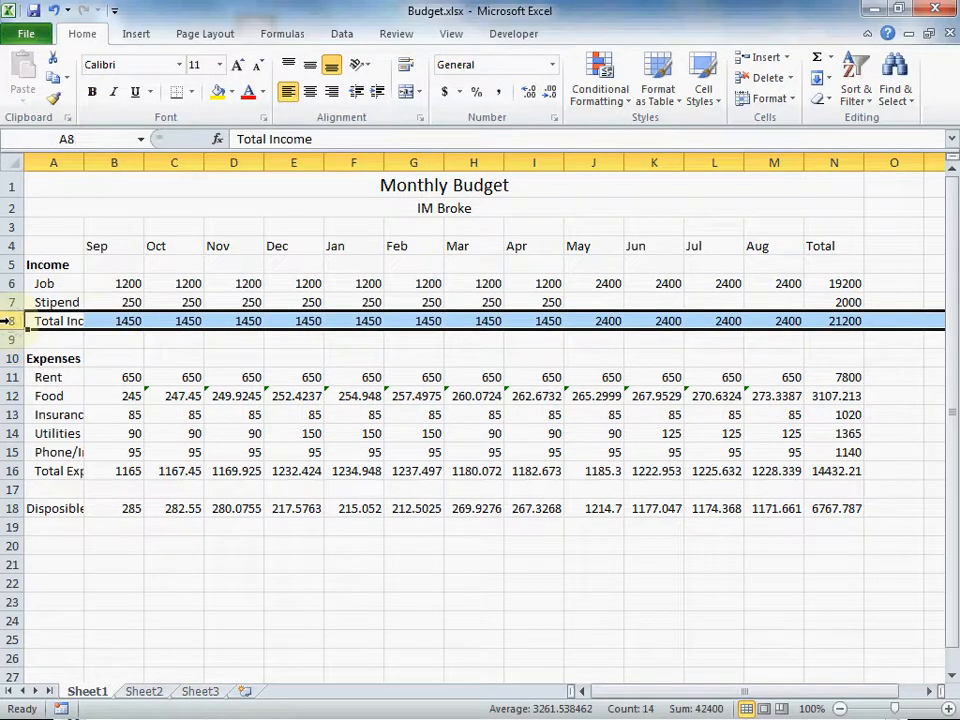
left_click(90, 93)
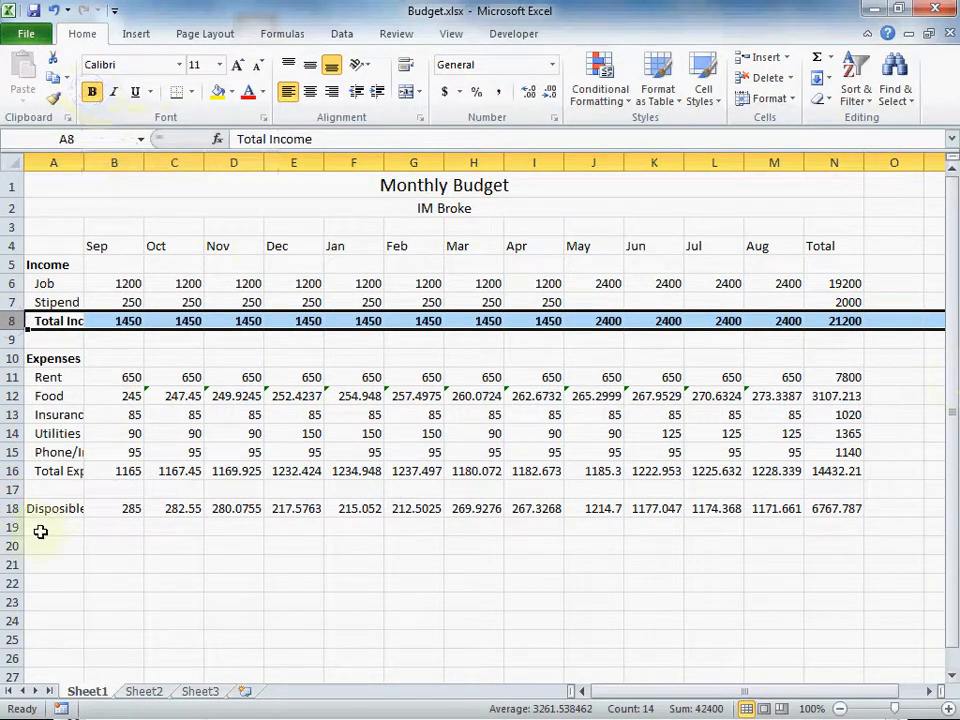
left_click(11, 471)
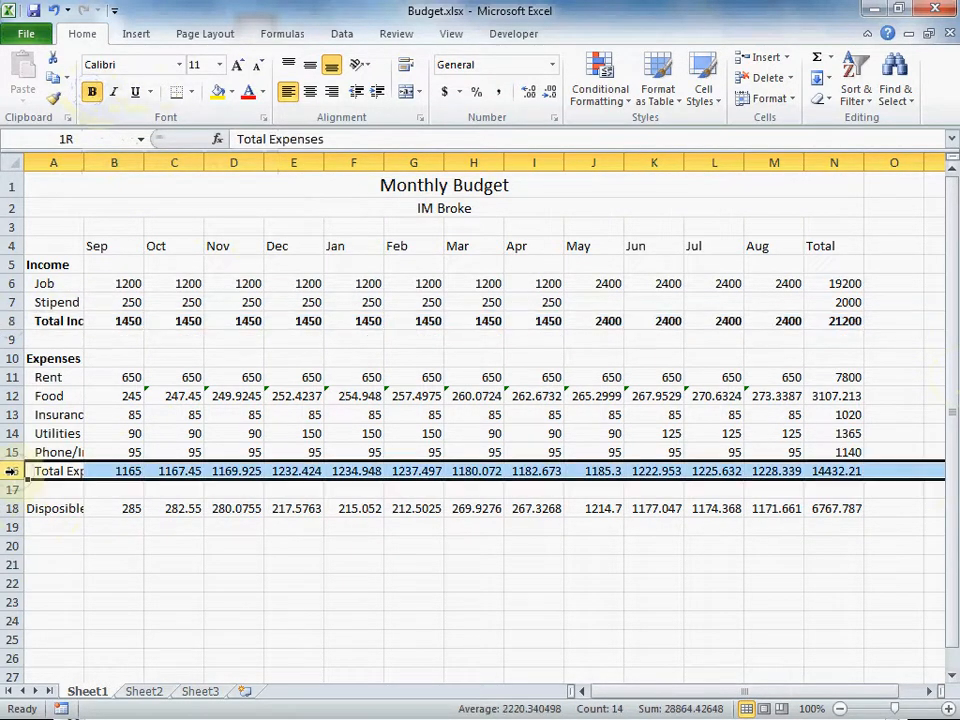
left_click(91, 91)
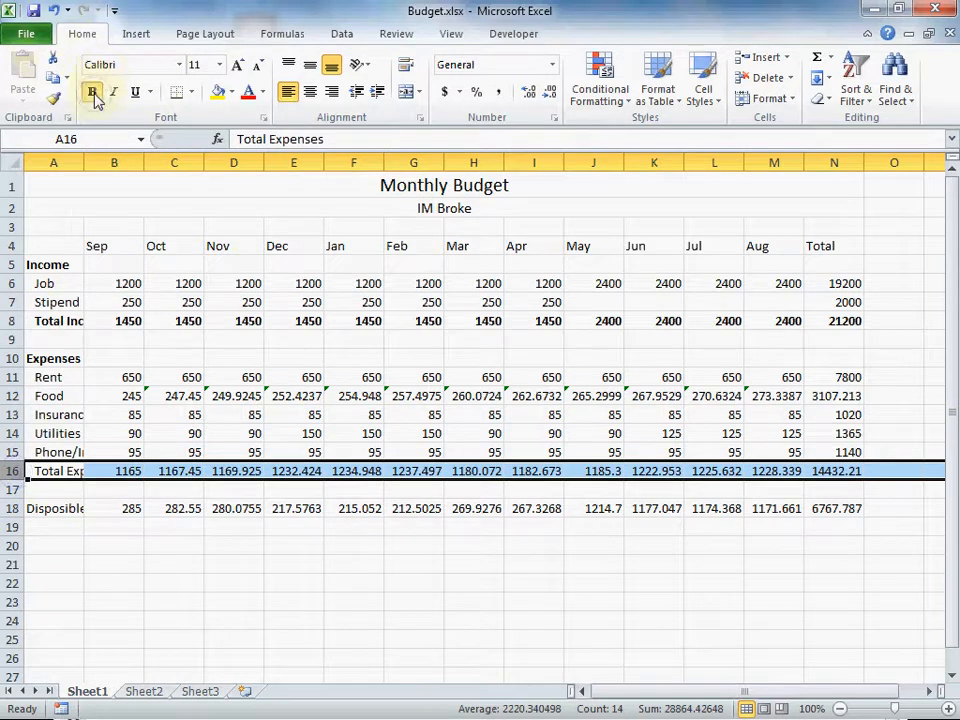
left_click(11, 508)
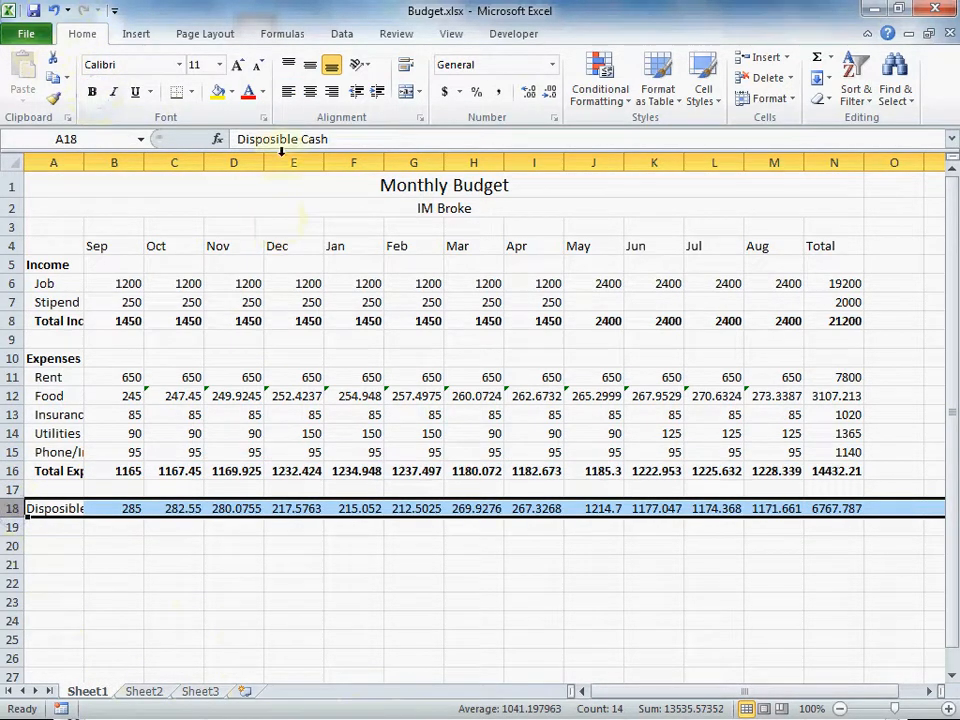
Bold the Disposible Cash row and the entire Total column N
left_click(93, 93)
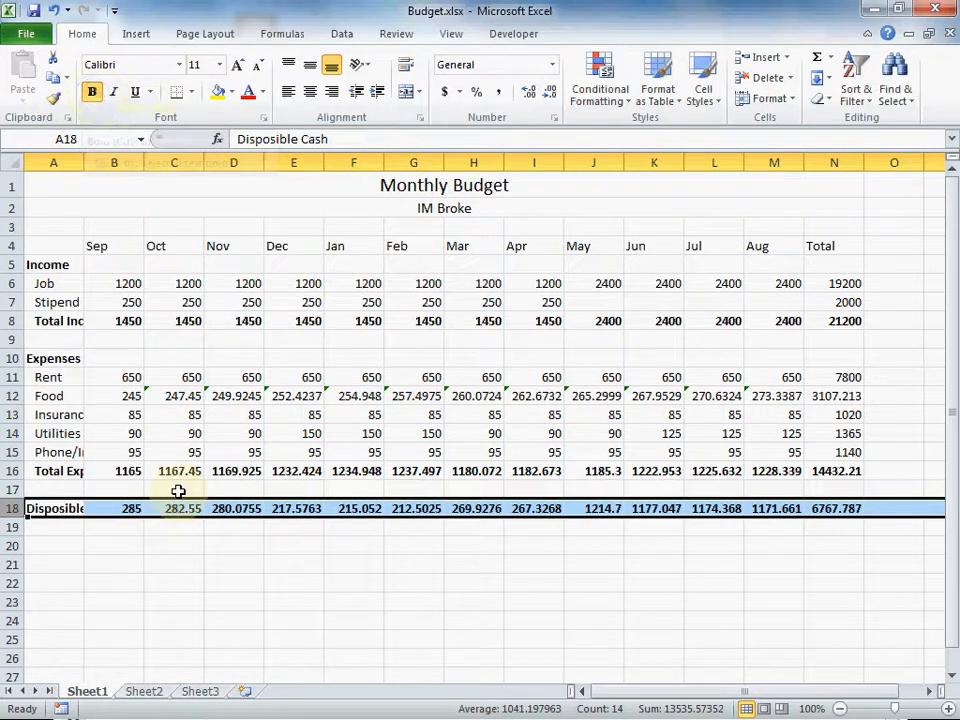
left_click(840, 160)
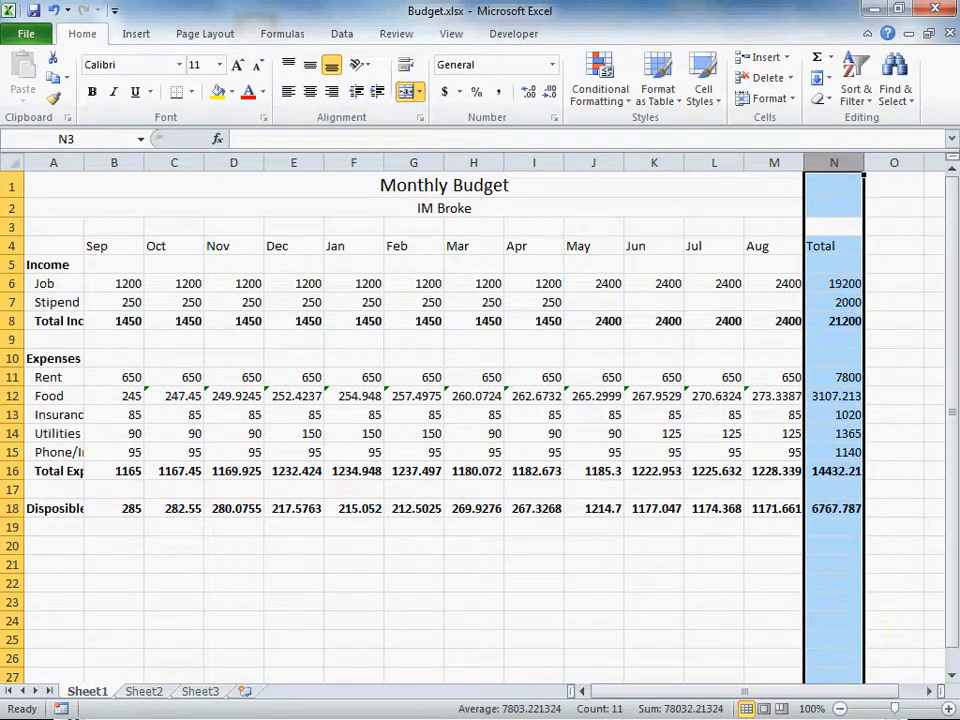
left_click(93, 94)
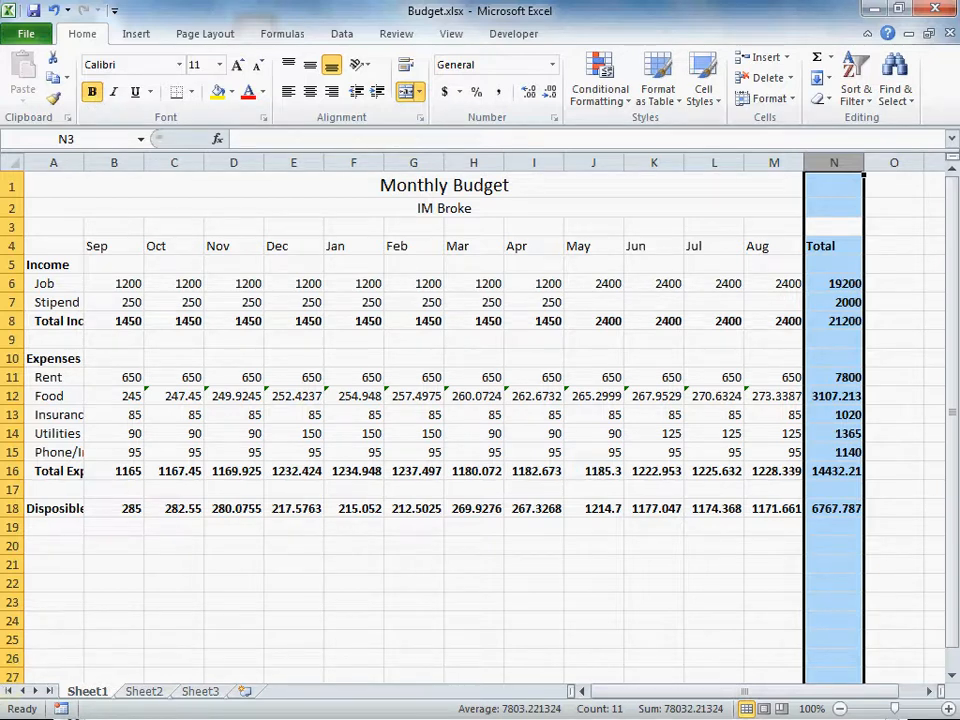
left_click(0, 343)
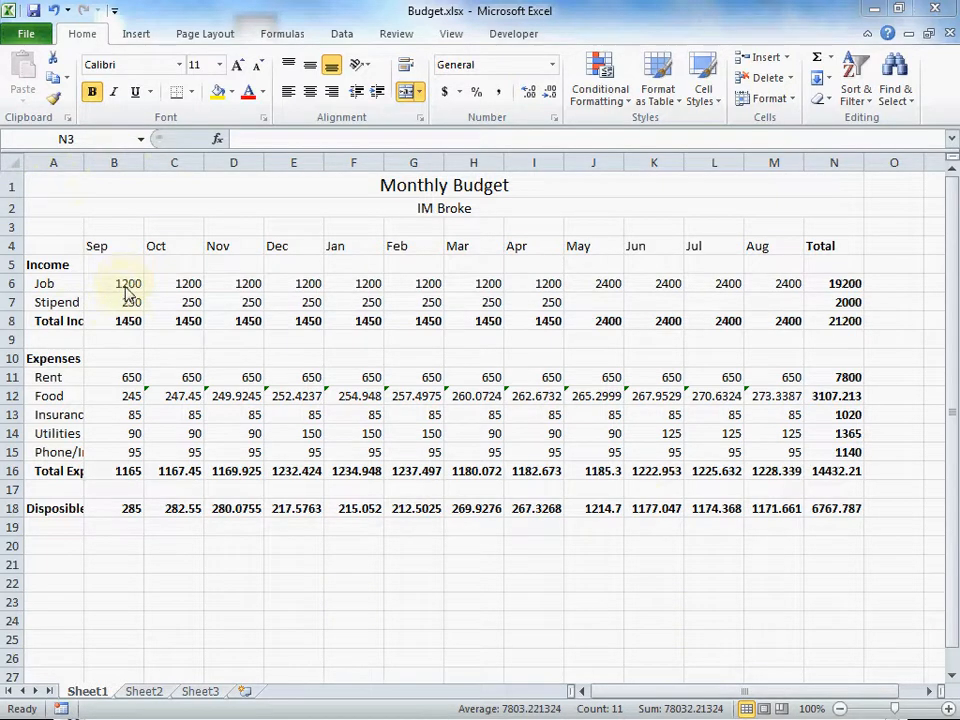
Format amounts B6:N18 as Currency with no decimal places, like $1,200
left_click_drag(127, 286, 853, 506)
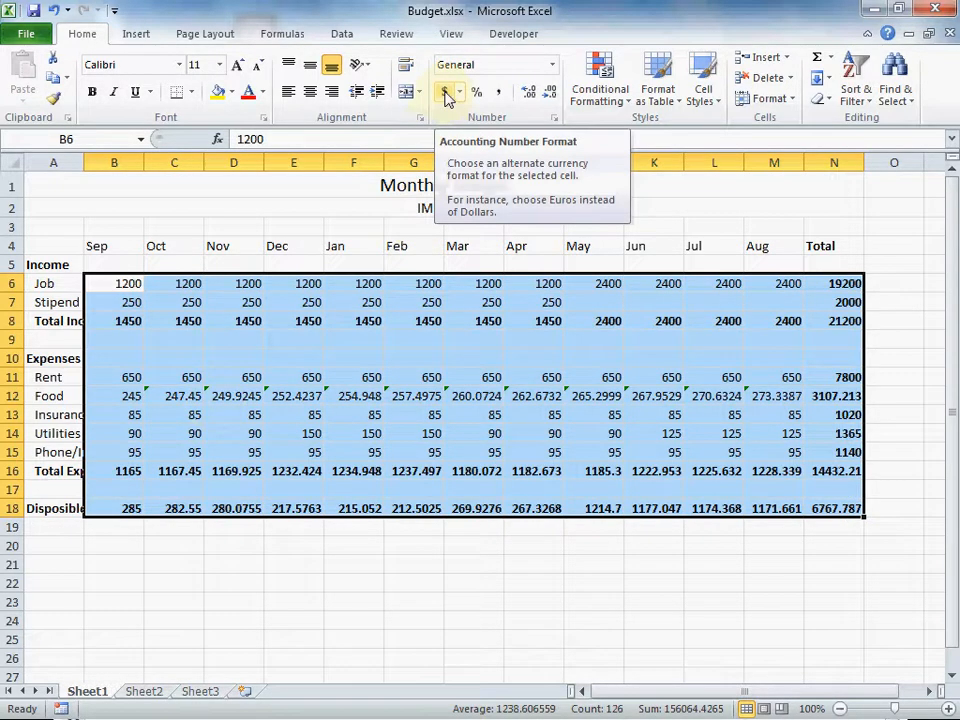
left_click(446, 96)
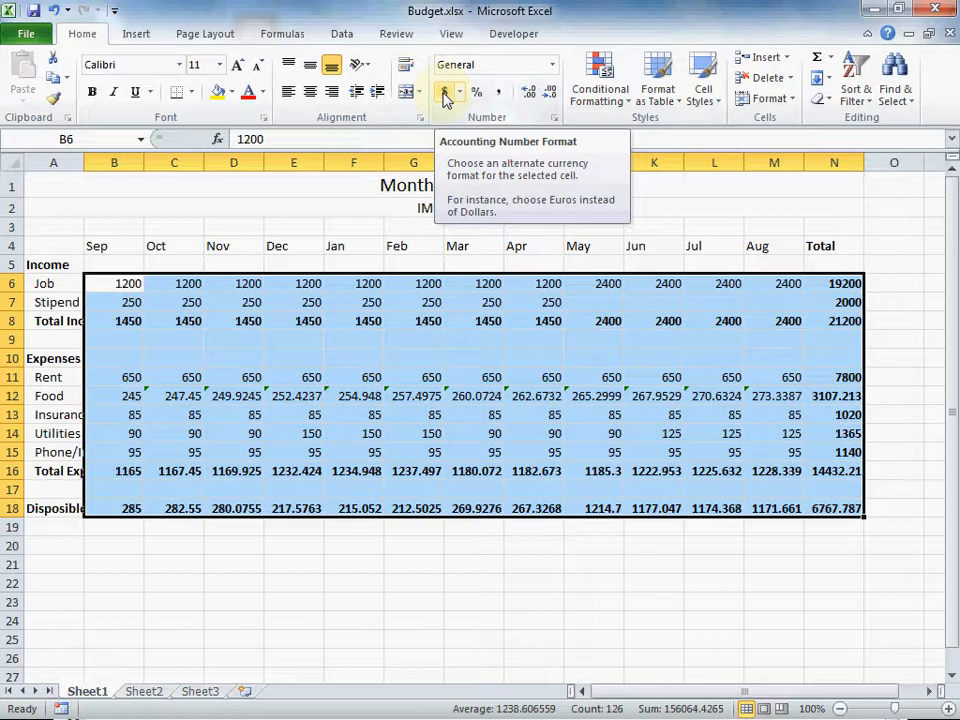
left_click(552, 67)
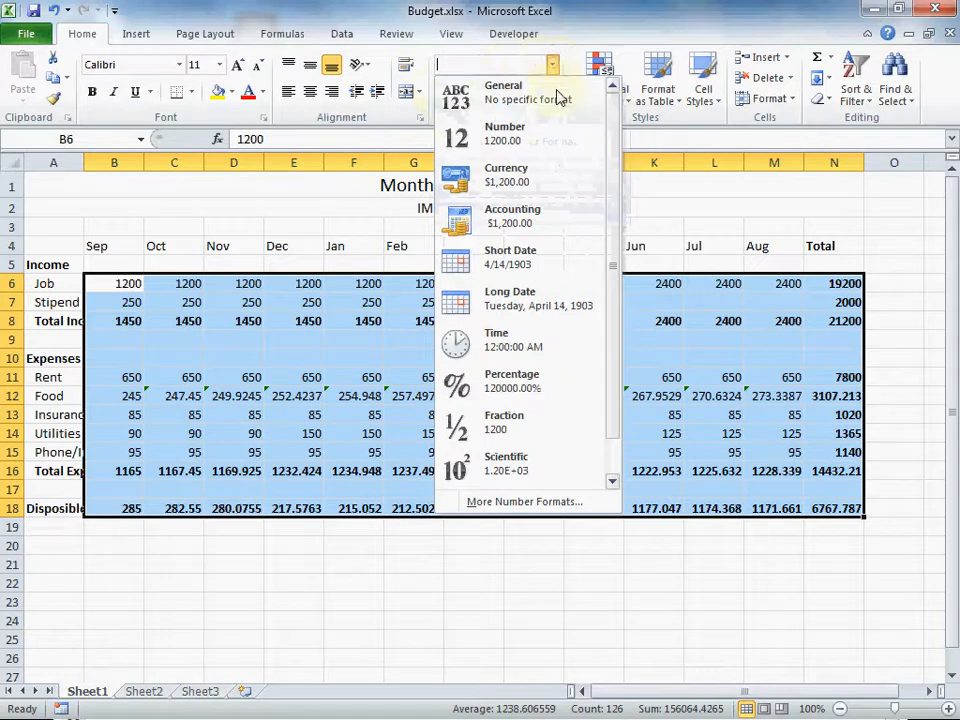
left_click(512, 180)
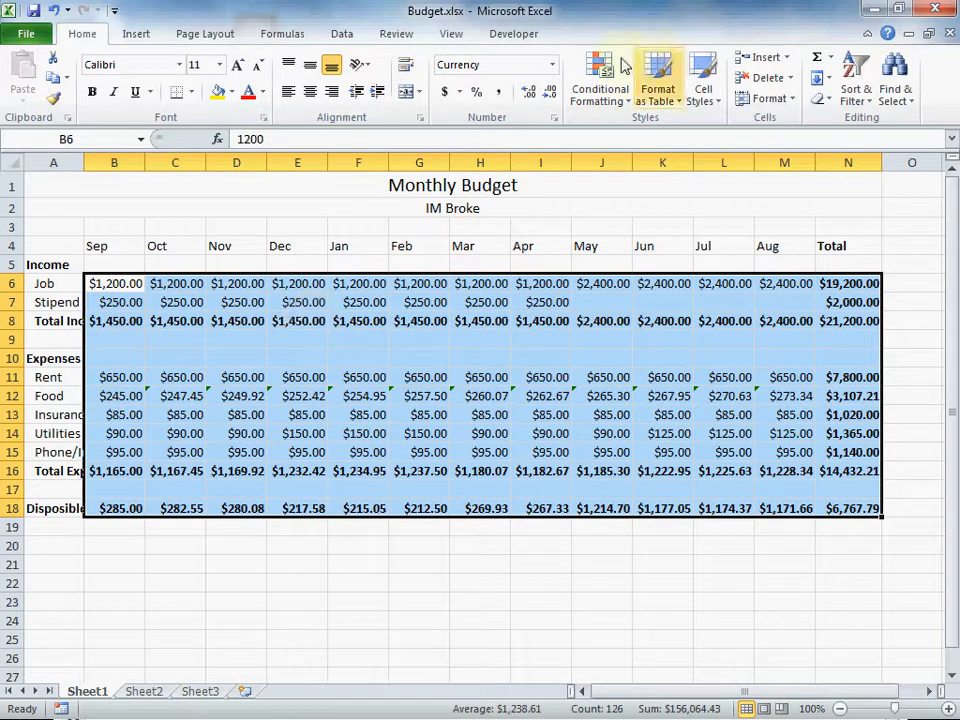
left_click(551, 96)
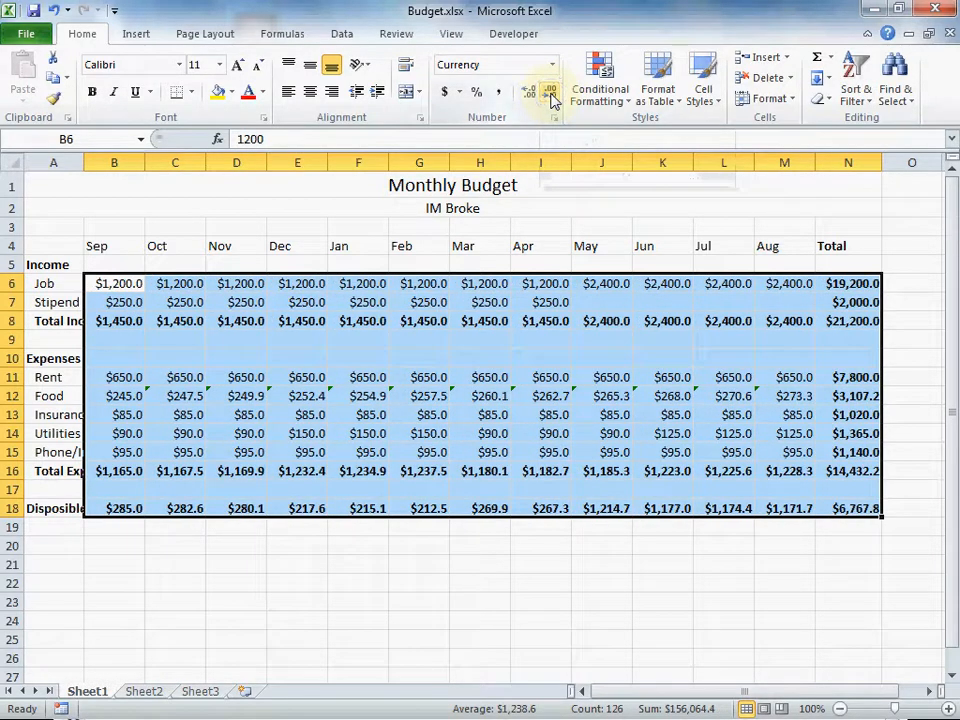
left_click(551, 96)
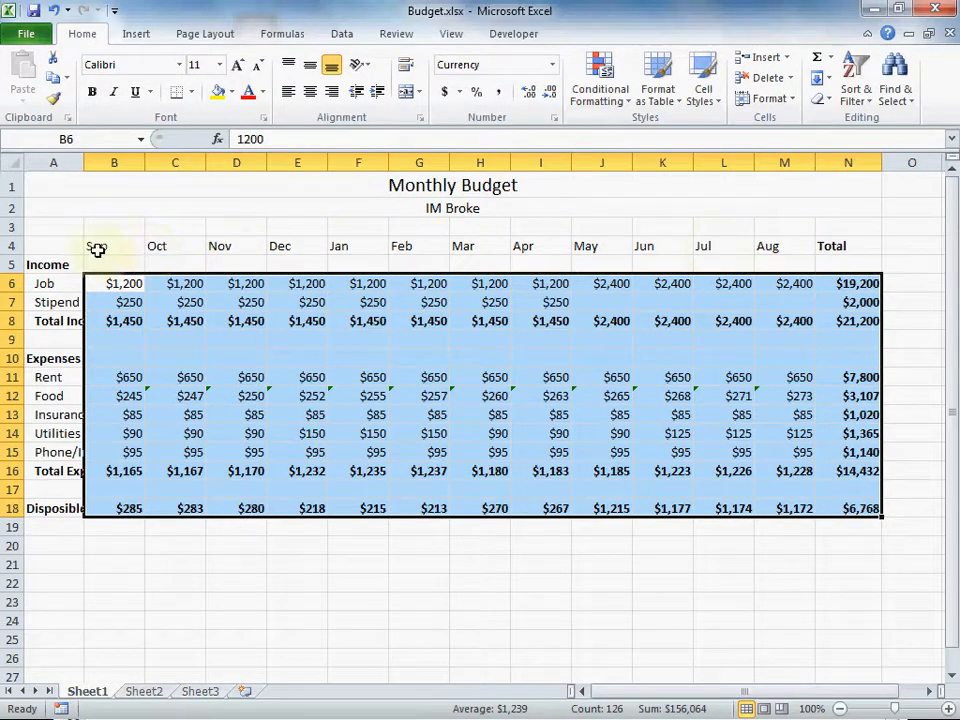
Centre the month and Total headers in B4:N4 and AutoFit column A to its labels
left_click_drag(101, 244, 831, 244)
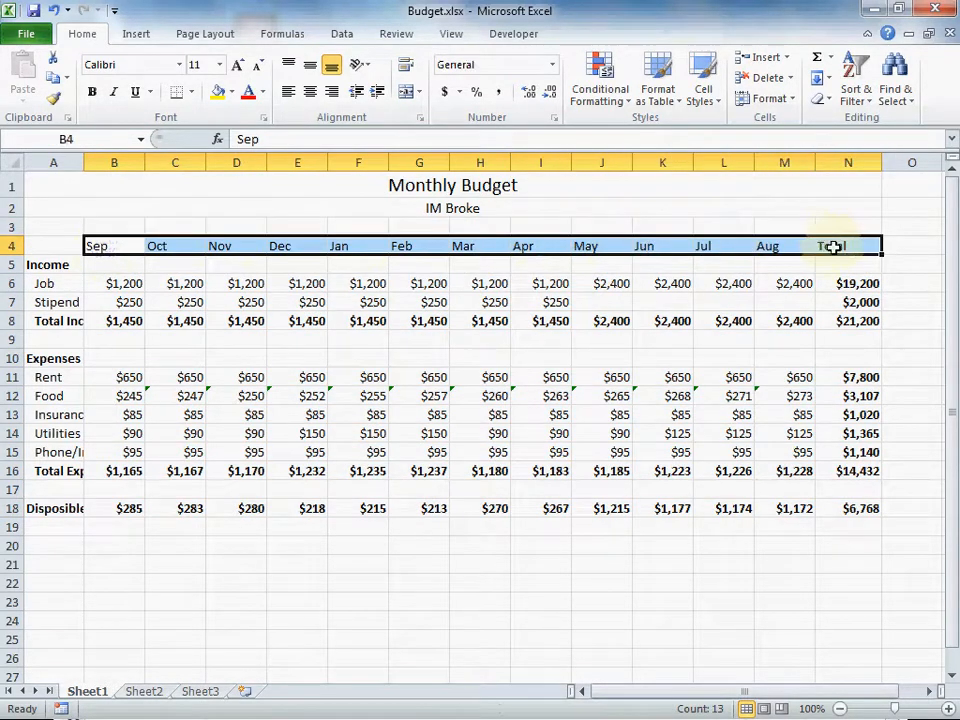
left_click(310, 97)
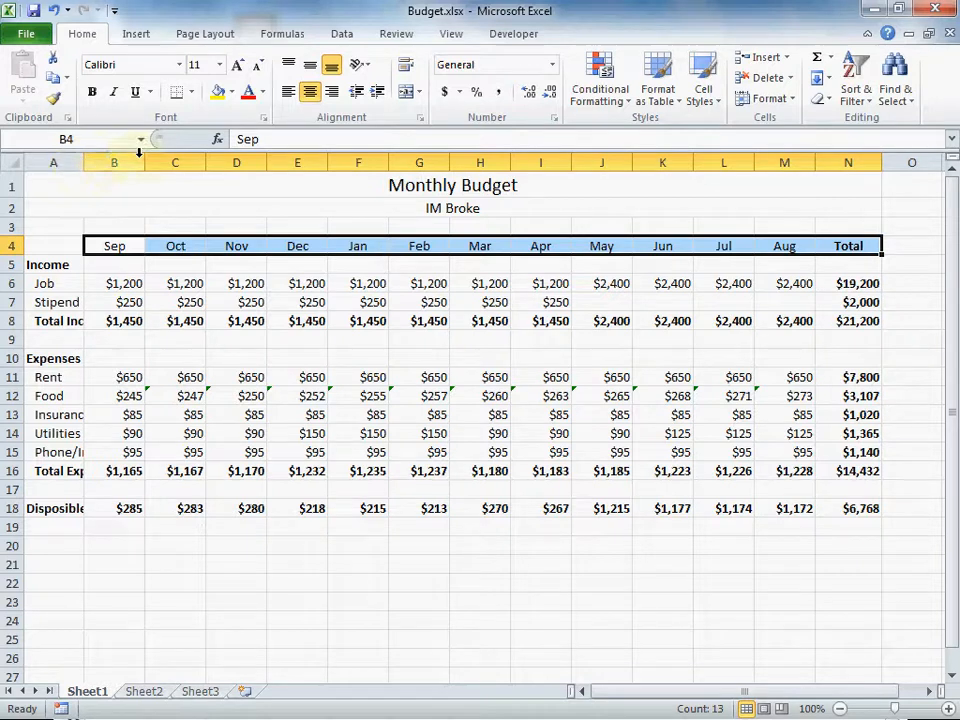
double_click(87, 161)
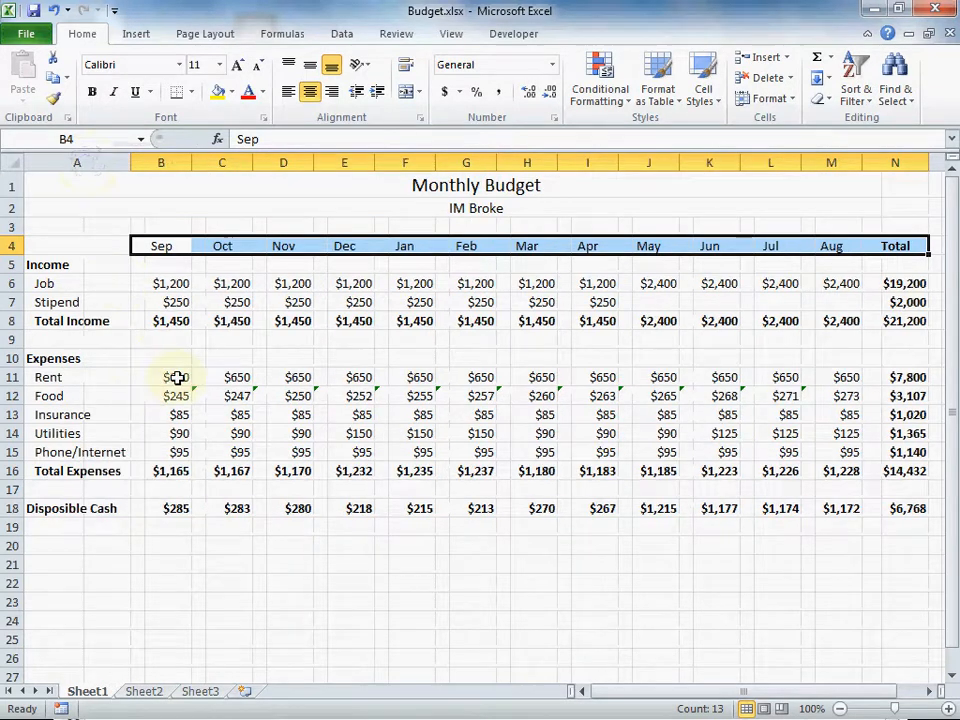
mouse_move(190, 162)
left_mouse_down()
mouse_move(236, 161)
mouse_move(180, 158)
mouse_move(212, 157)
mouse_move(187, 151)
mouse_move(210, 148)
mouse_move(190, 150)
left_mouse_up()
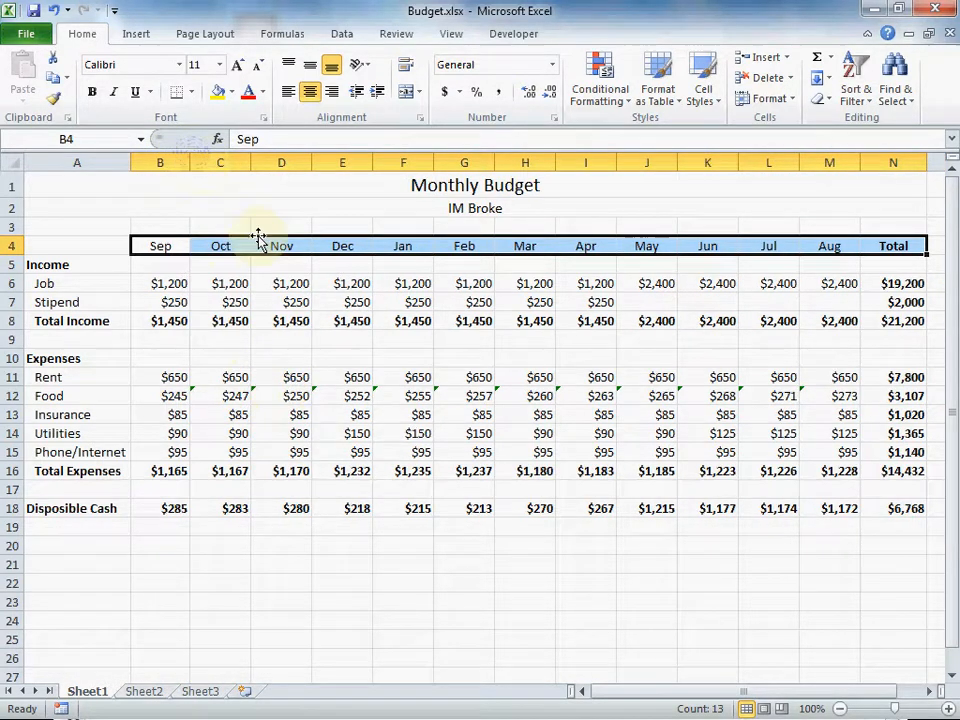
left_click_drag(161, 160, 890, 163)
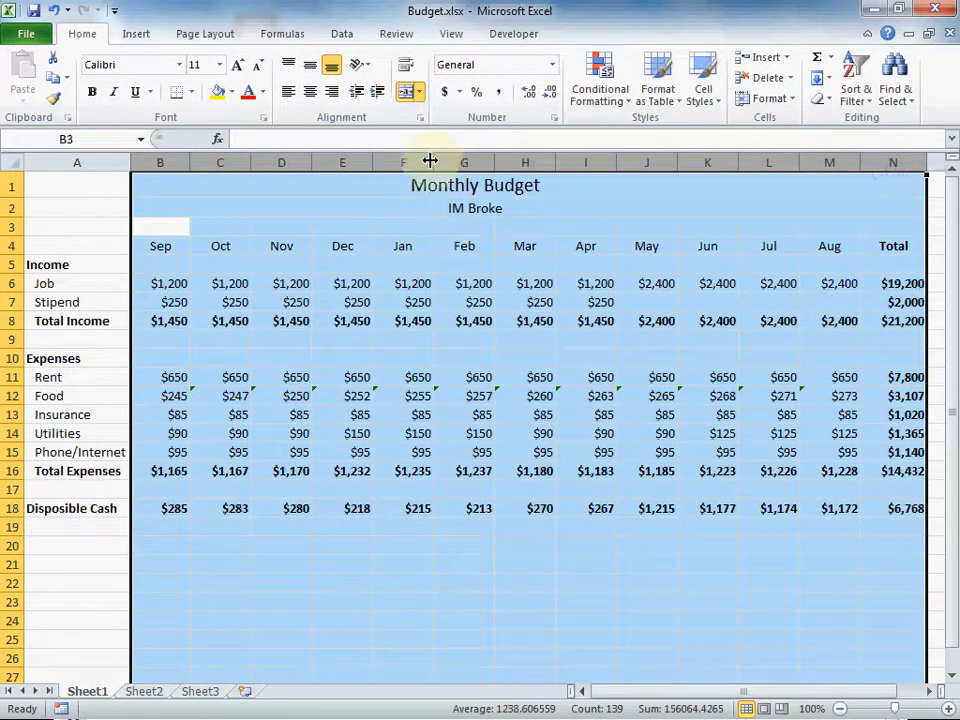
Give columns B through N one uniform width, undoing the too-narrow resize, and save Budget.xlsx
left_click_drag(432, 161, 431, 161)
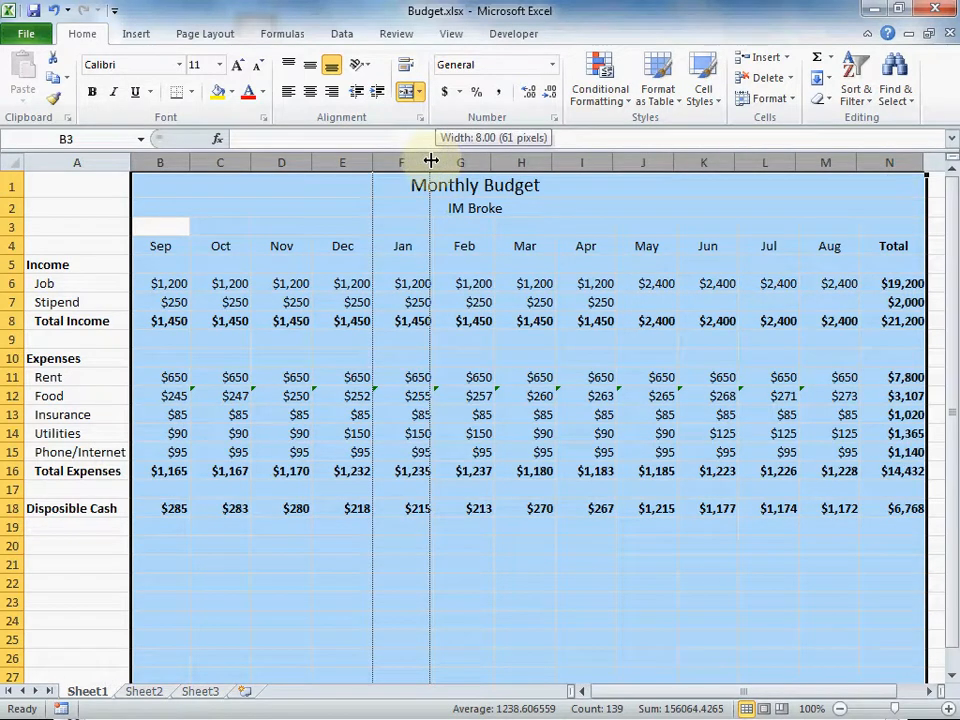
left_click_drag(431, 161, 431, 161)
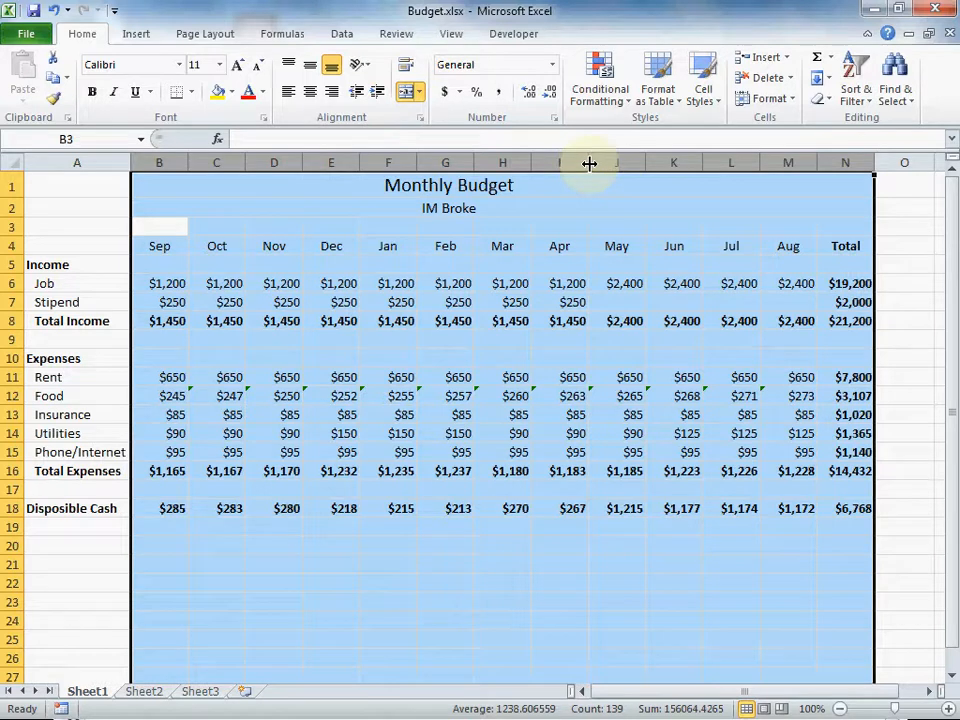
left_click_drag(589, 163, 566, 161)
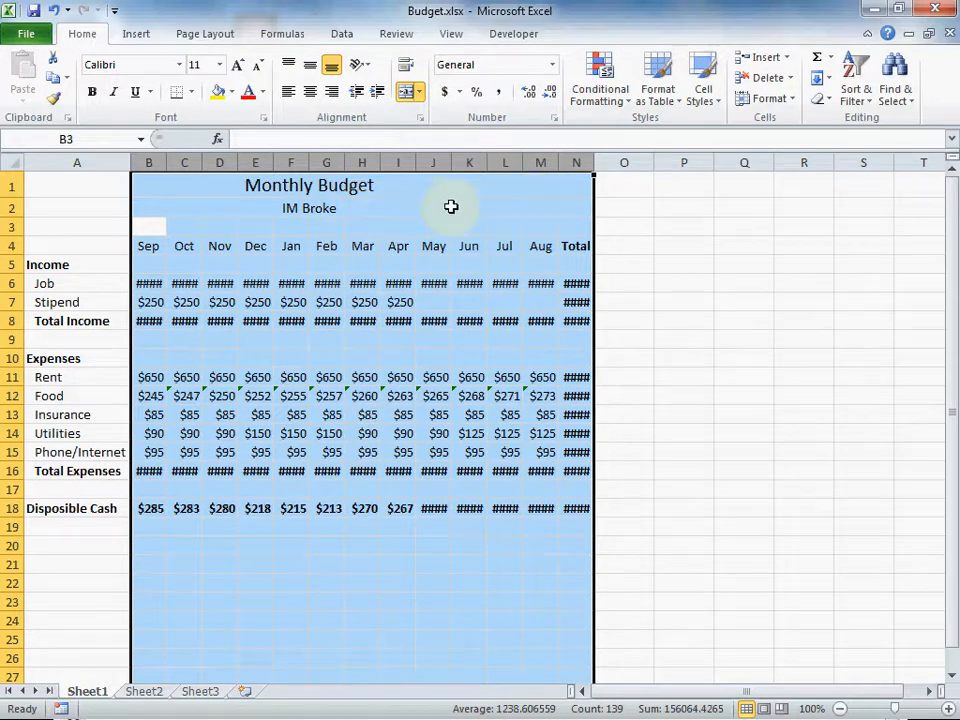
left_click(53, 10)
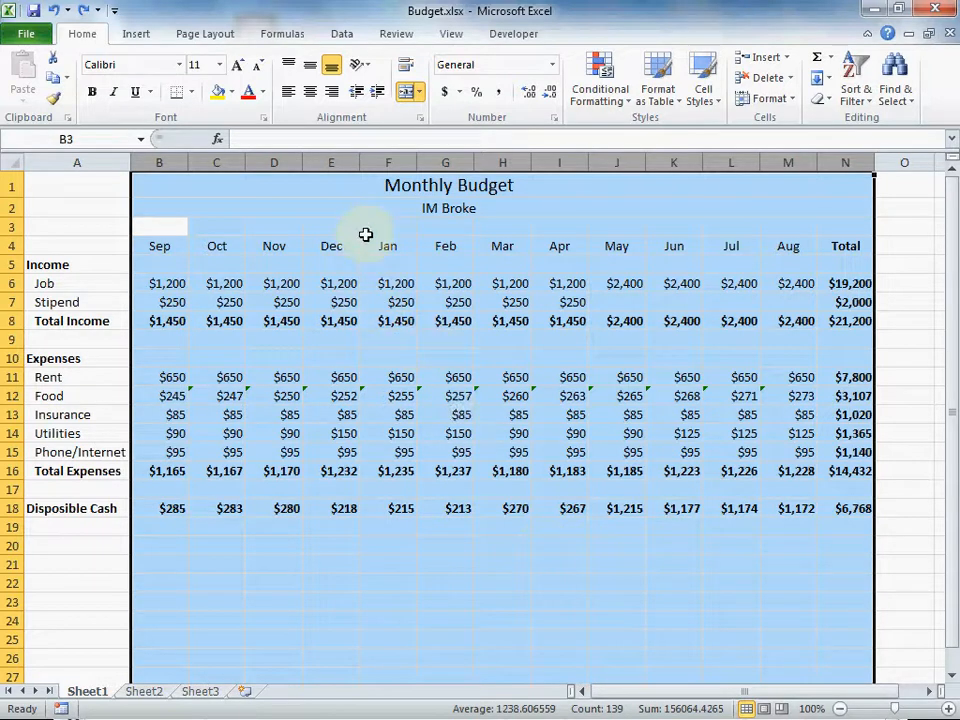
left_click(26, 33)
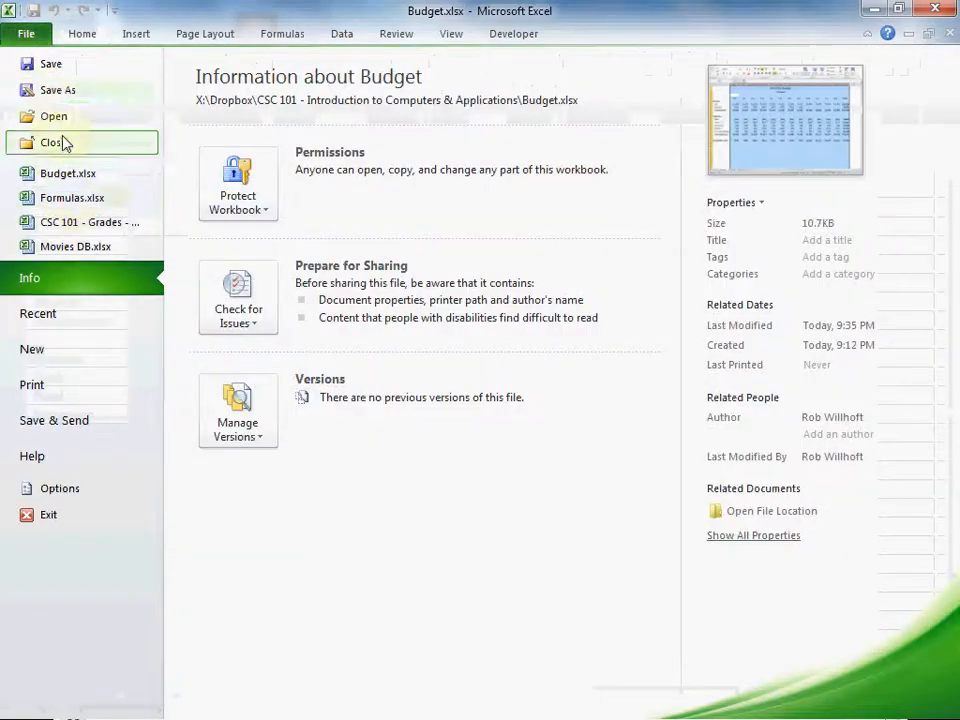
left_click(50, 66)
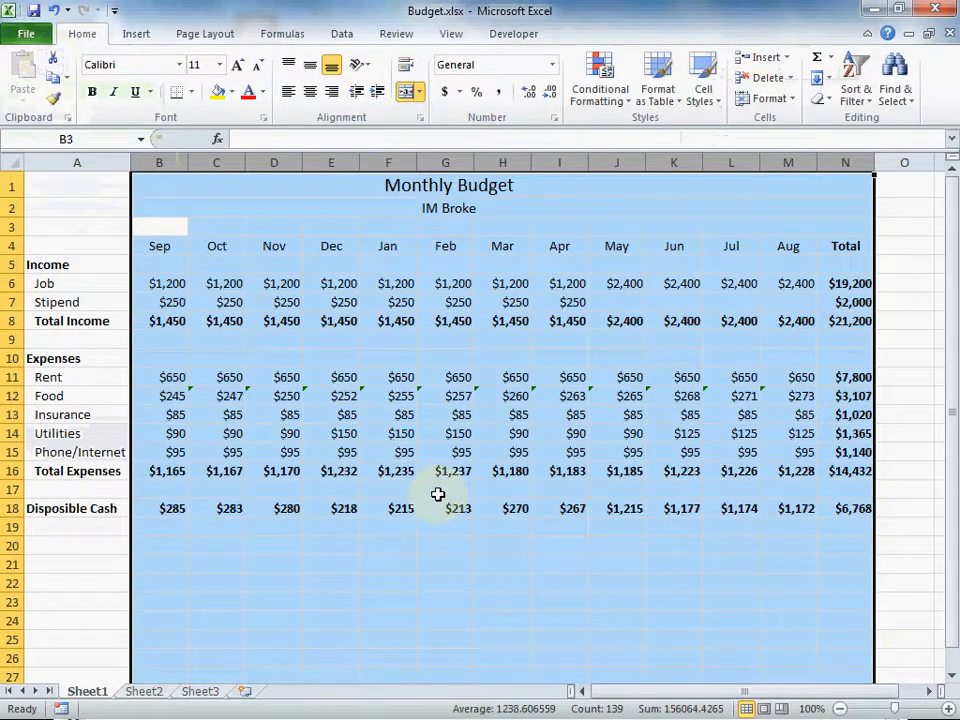